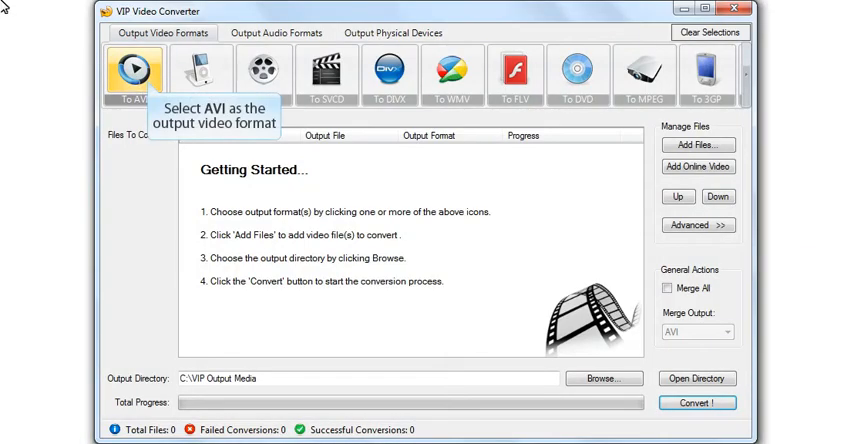
Choose plain AVI as the output format from the To AVI choices
{"action": "left_click", "coordinate": [140, 72]}
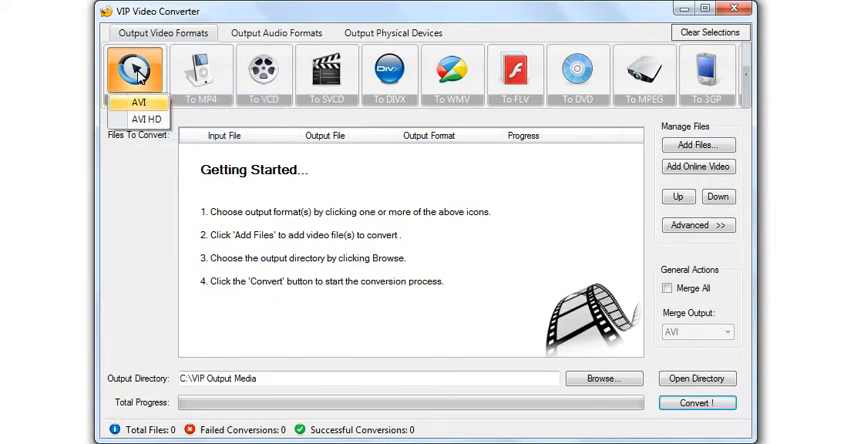
{"action": "left_click", "coordinate": [139, 102]}
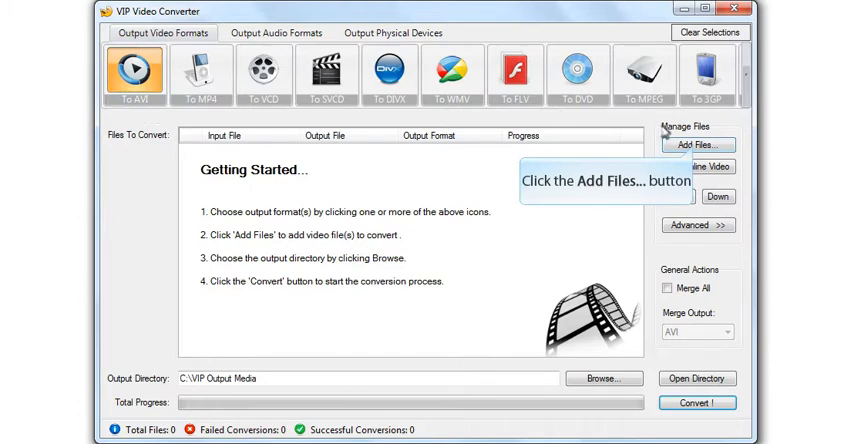
Add sample2 and sample3 from the Samples folder and move sample3 to the top
{"action": "left_click", "coordinate": [695, 147]}
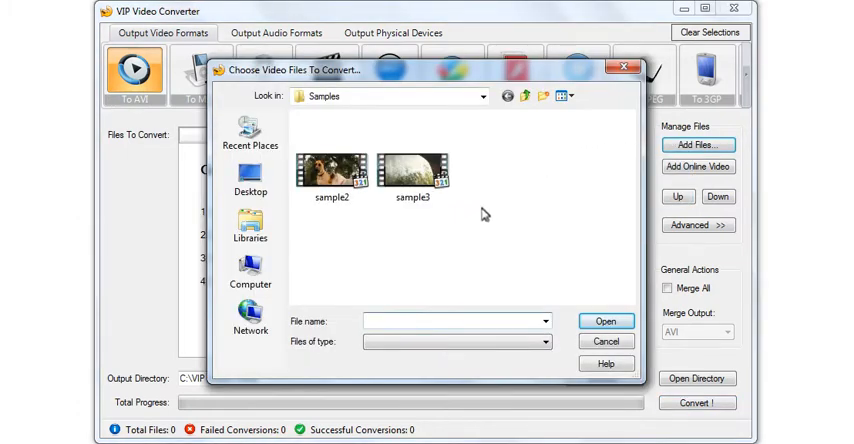
{"action": "left_click", "coordinate": [412, 172]}
{"action": "left_click", "coordinate": [330, 172], "text": "ctrl"}
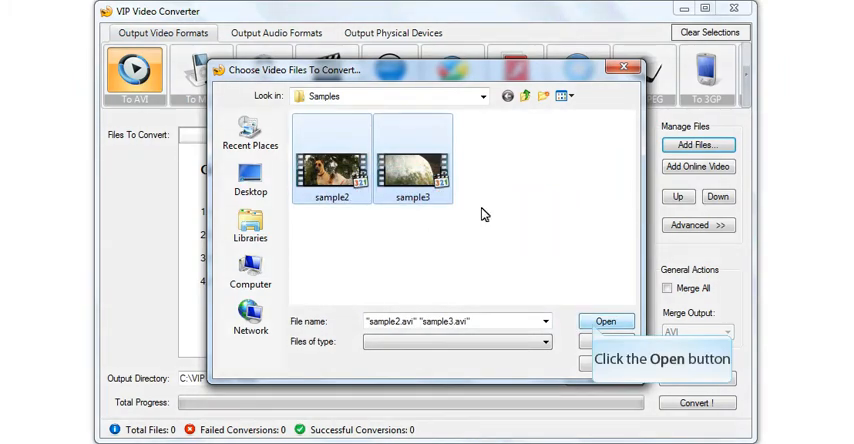
{"action": "left_click", "coordinate": [605, 321]}
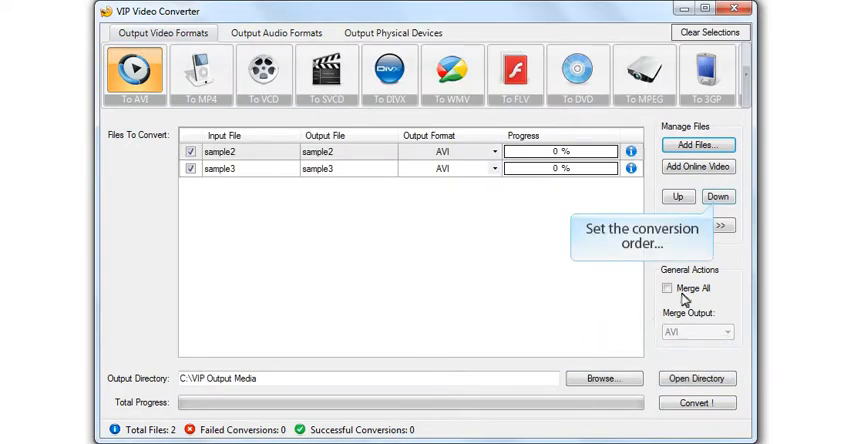
{"action": "left_click", "coordinate": [717, 199]}
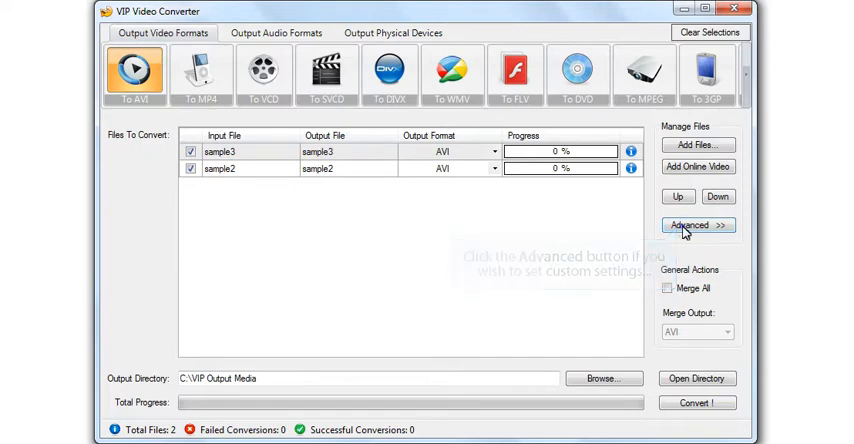
In the advanced settings, set sample3's video bitrate to 1500
{"action": "left_click", "coordinate": [697, 226]}
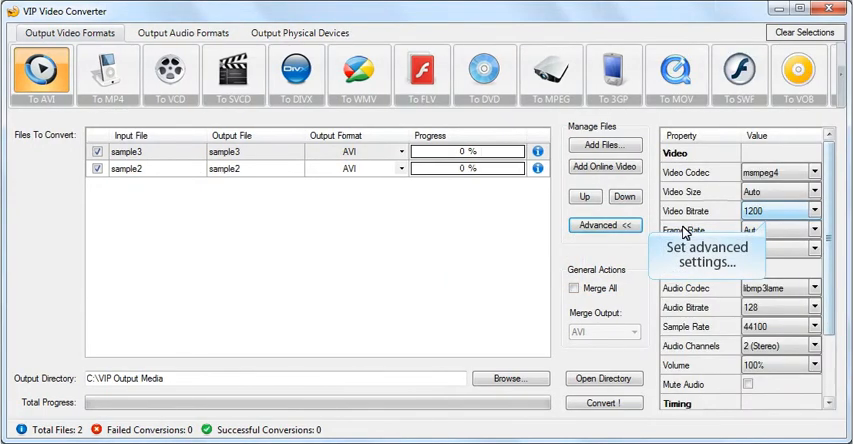
{"action": "left_click", "coordinate": [815, 211]}
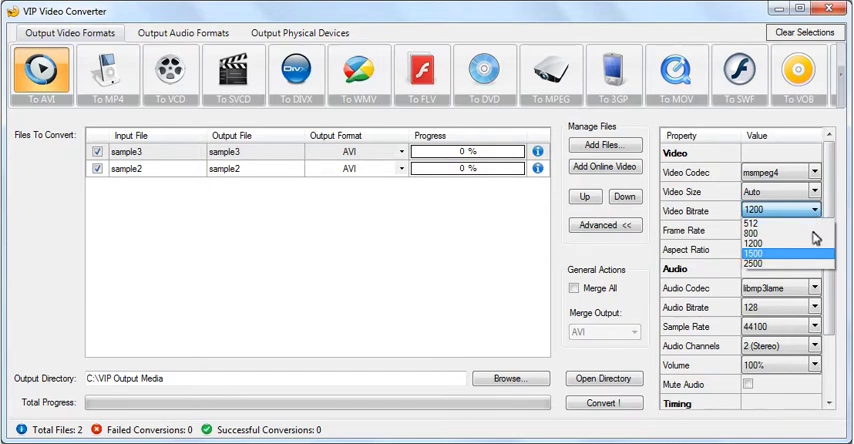
{"action": "left_click", "coordinate": [790, 253]}
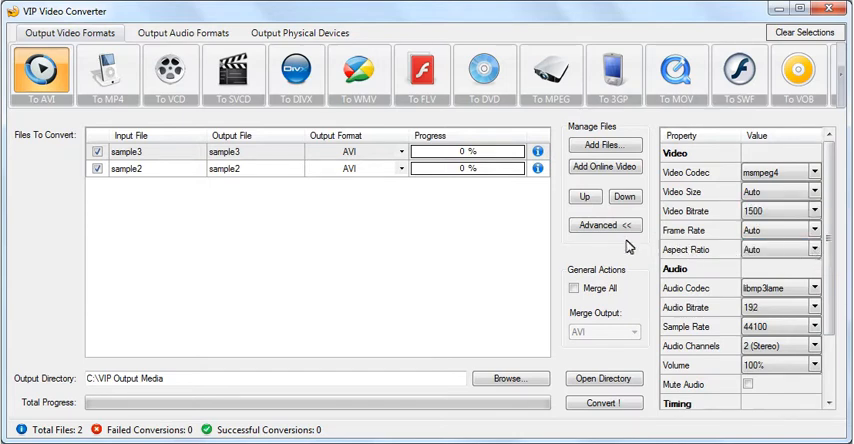
Set sample2's audio sample rate to 22050
{"action": "left_click", "coordinate": [490, 170]}
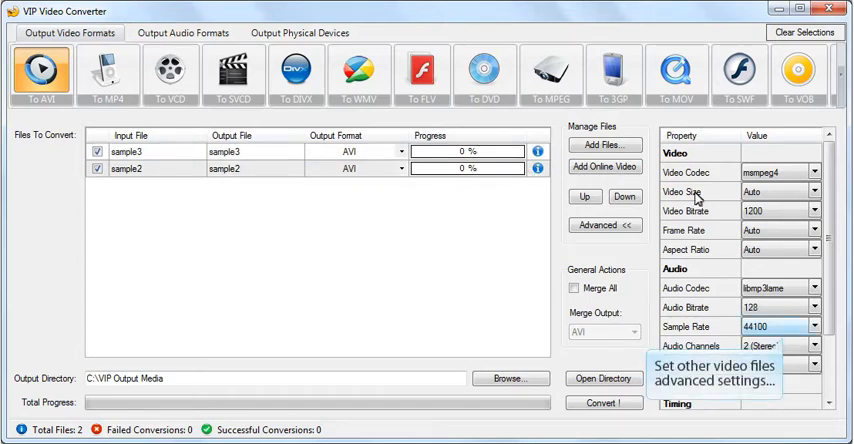
{"action": "left_click", "coordinate": [815, 327]}
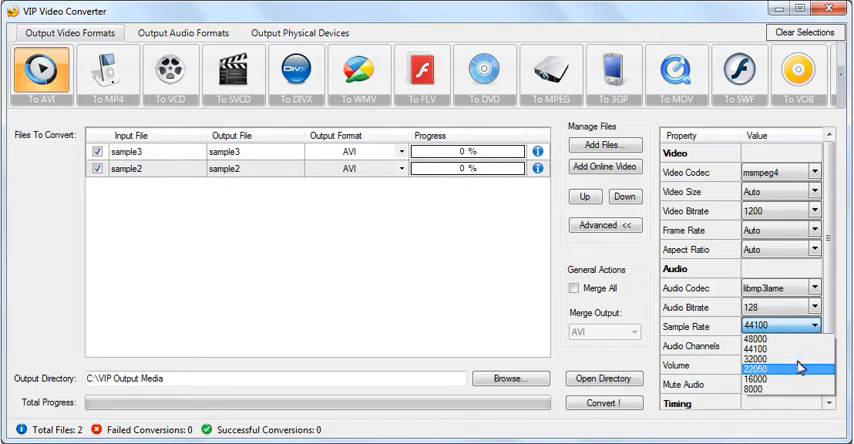
{"action": "left_click", "coordinate": [799, 370]}
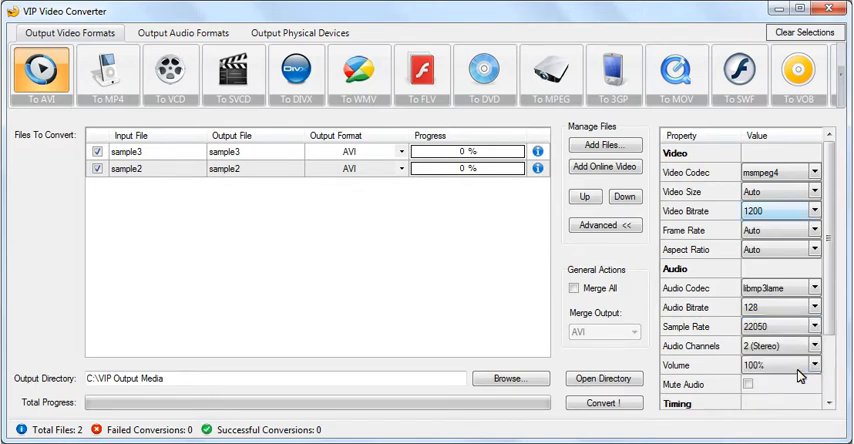
{"action": "left_click", "coordinate": [814, 212]}
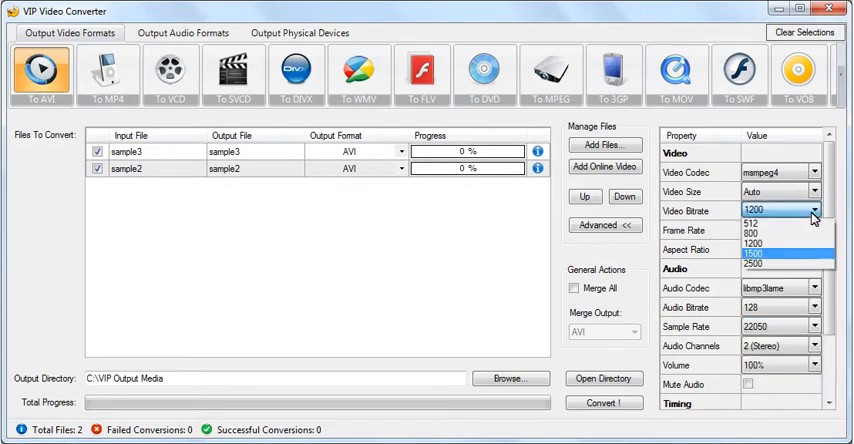
Set sample2's video bitrate to 1500 and rename its output file to MyVideoName
{"action": "left_click", "coordinate": [780, 254]}
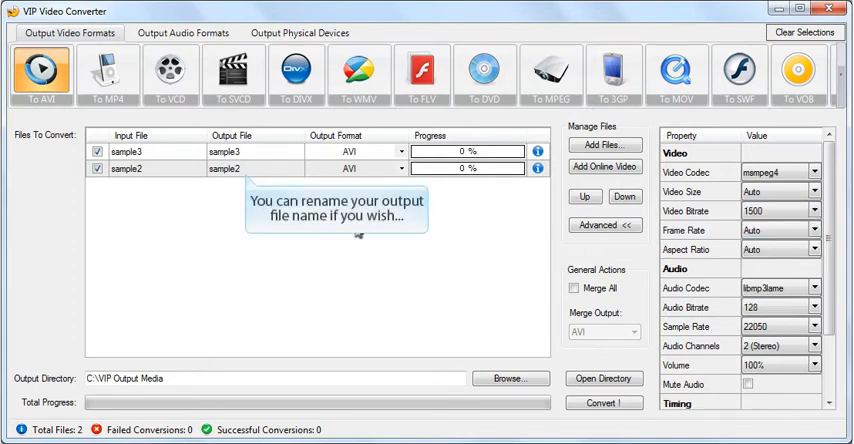
{"action": "left_click", "coordinate": [251, 170]}
{"action": "type", "text": "M"}
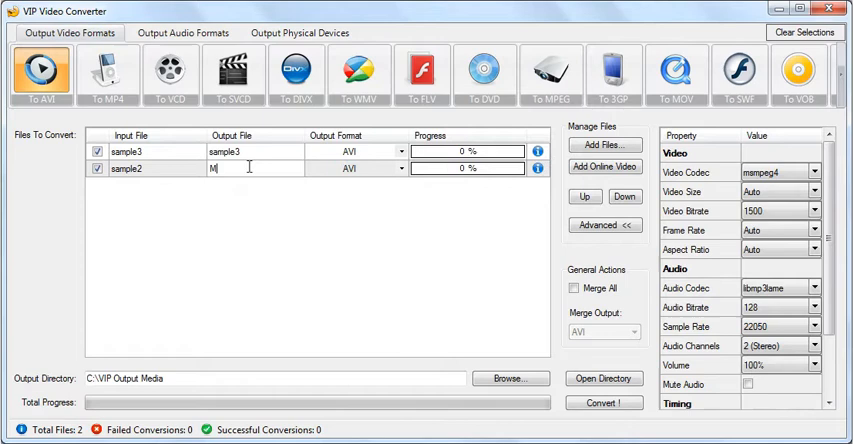
{"action": "type", "text": "oName"}
{"action": "key", "text": "Return"}
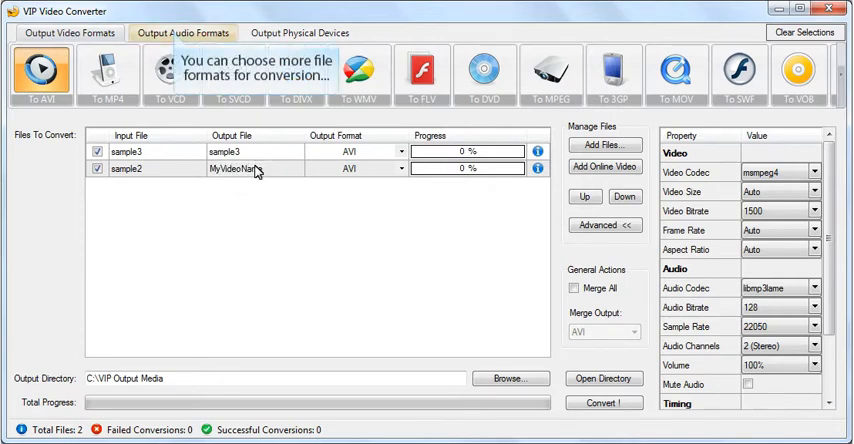
{"action": "left_click", "coordinate": [178, 37]}
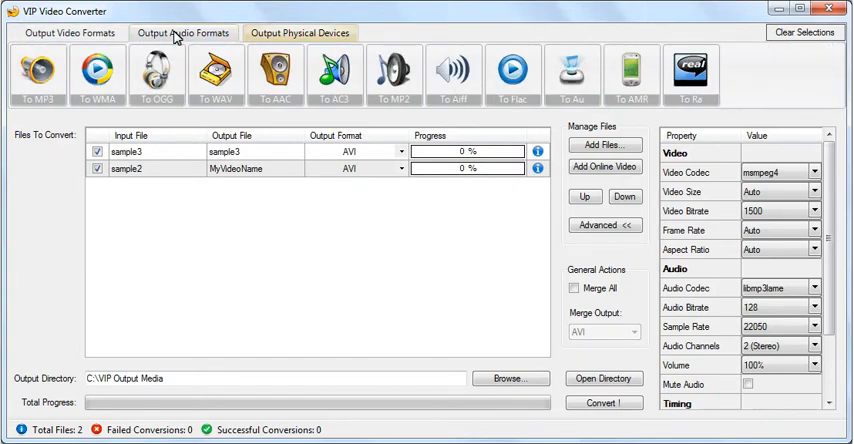
{"action": "left_click", "coordinate": [277, 37]}
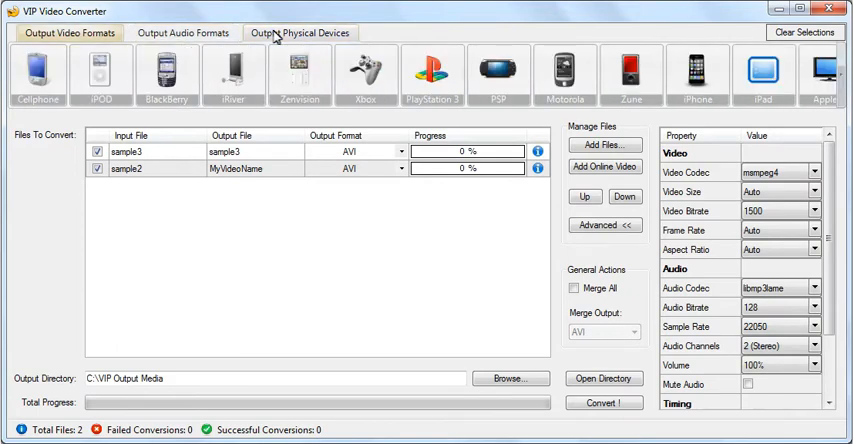
{"action": "left_click", "coordinate": [68, 33]}
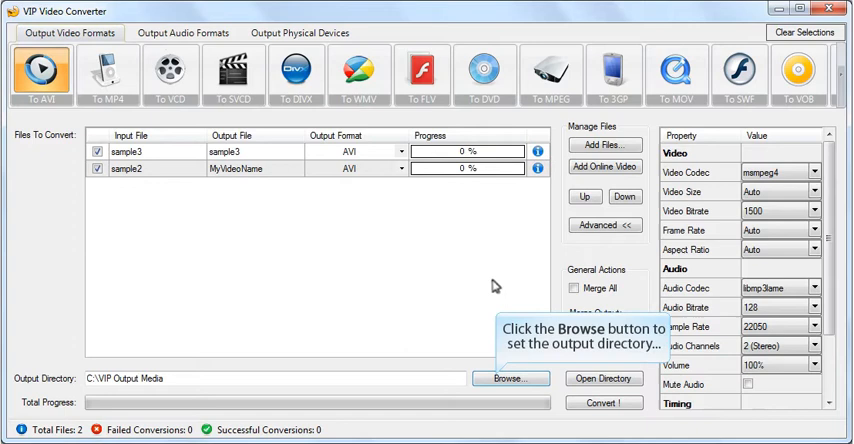
Set the output directory to the Videos folder on Lenovo (D:)
{"action": "left_click", "coordinate": [508, 378]}
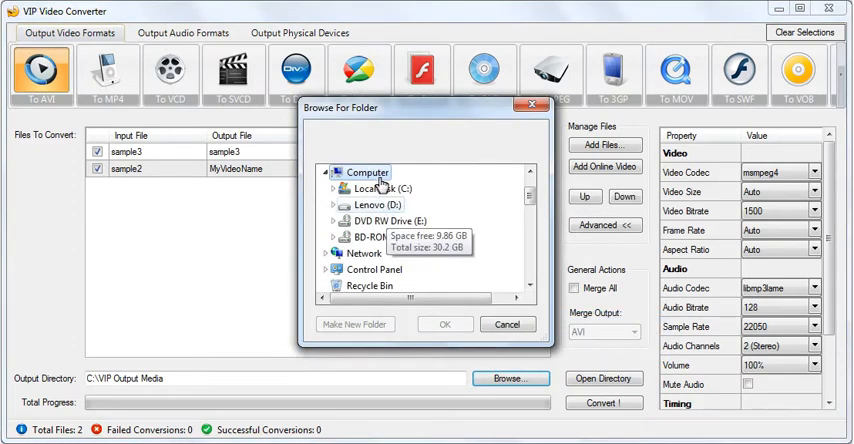
{"action": "double_click", "coordinate": [377, 204]}
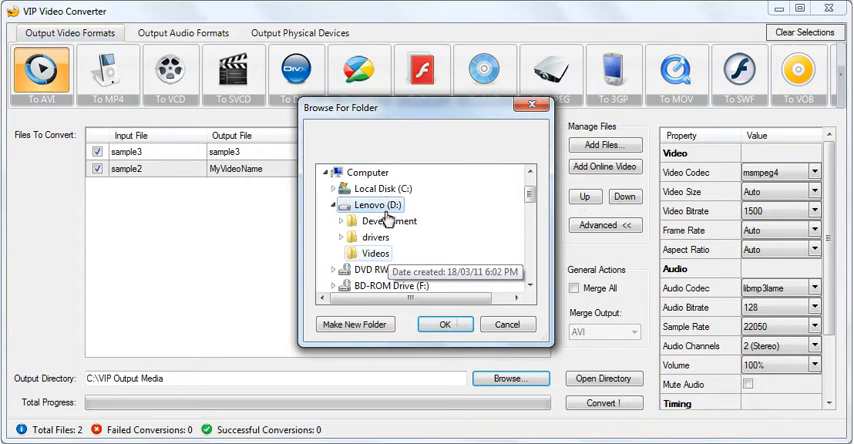
{"action": "left_click", "coordinate": [376, 253]}
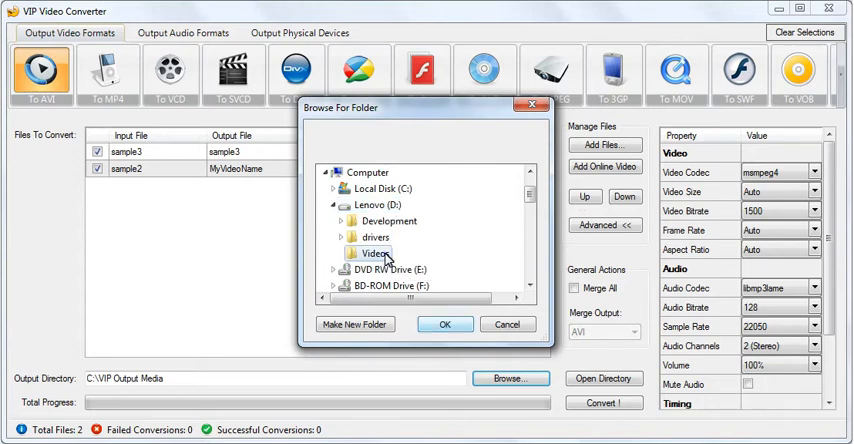
{"action": "left_click", "coordinate": [445, 324]}
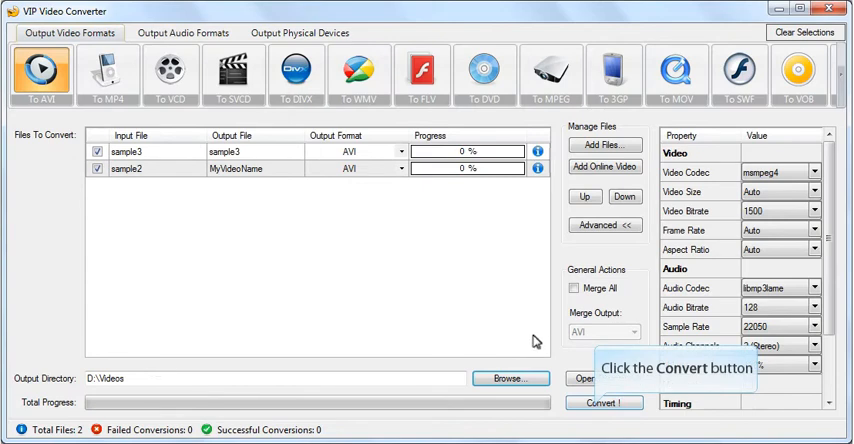
Convert both queued videos to AVI and wait for 100% on both rows
{"action": "left_click", "coordinate": [602, 403]}
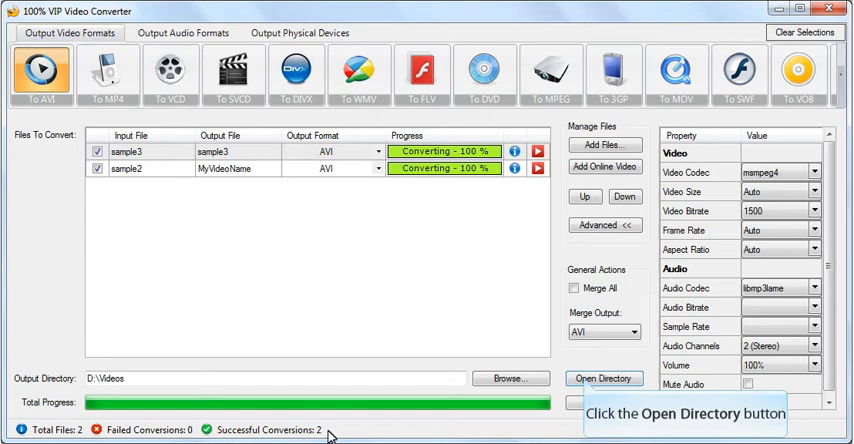
Open the D:\Videos output folder showing MyVideoName and sample3 AVI files
{"action": "left_click", "coordinate": [603, 378]}
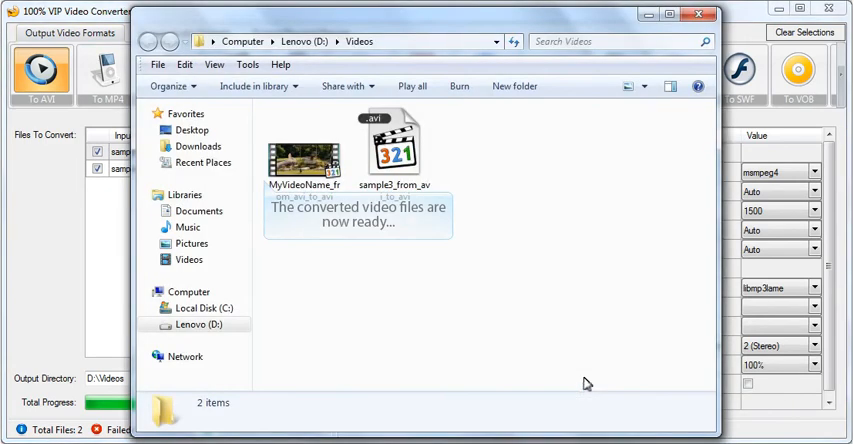